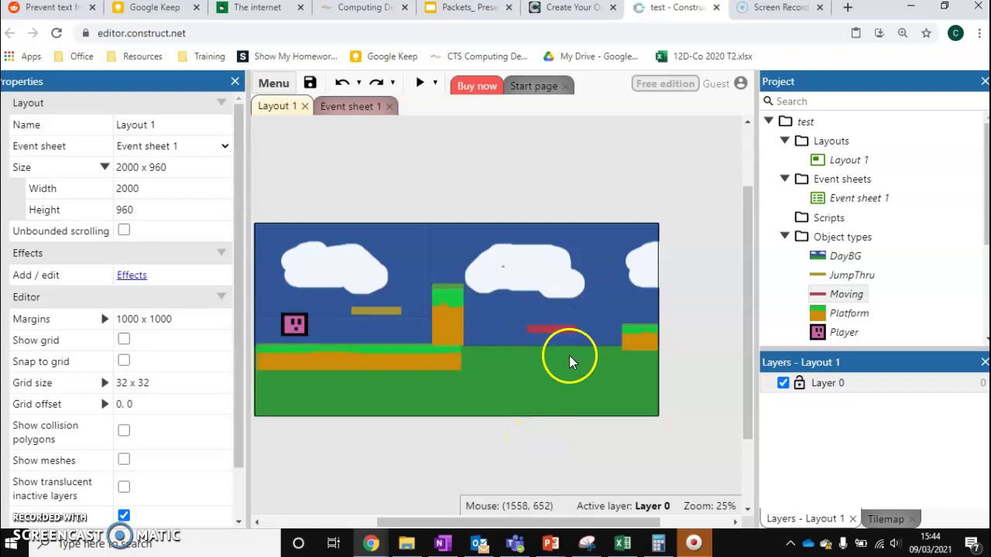
Delete both the Jumpthru and Sine behaviors from the Moving object's behaviors list
right_click(845, 299)
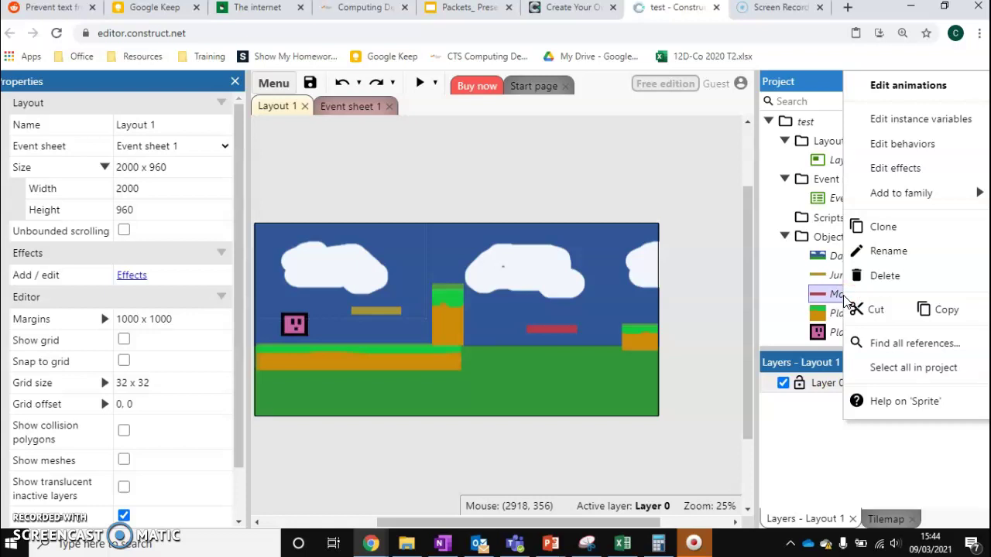
left_click(913, 144)
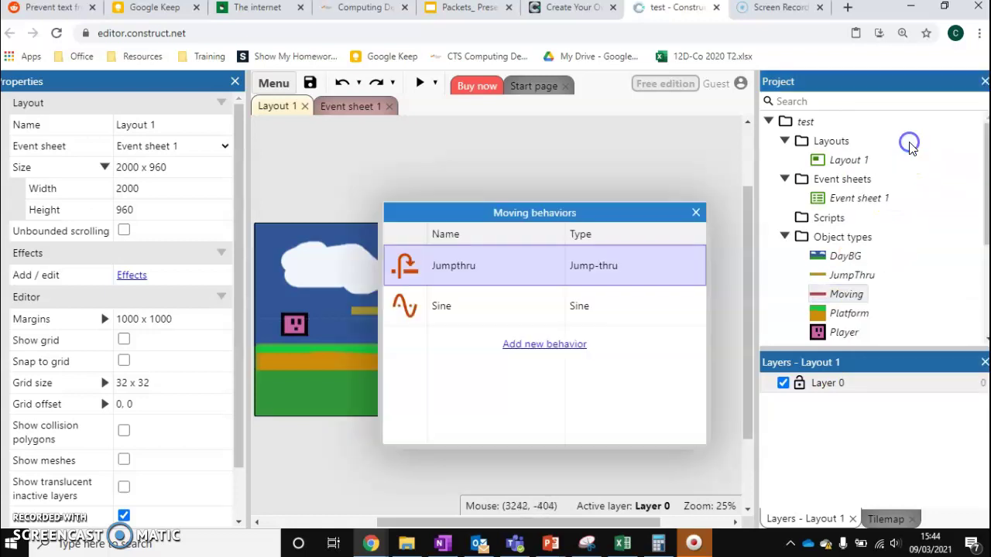
right_click(510, 257)
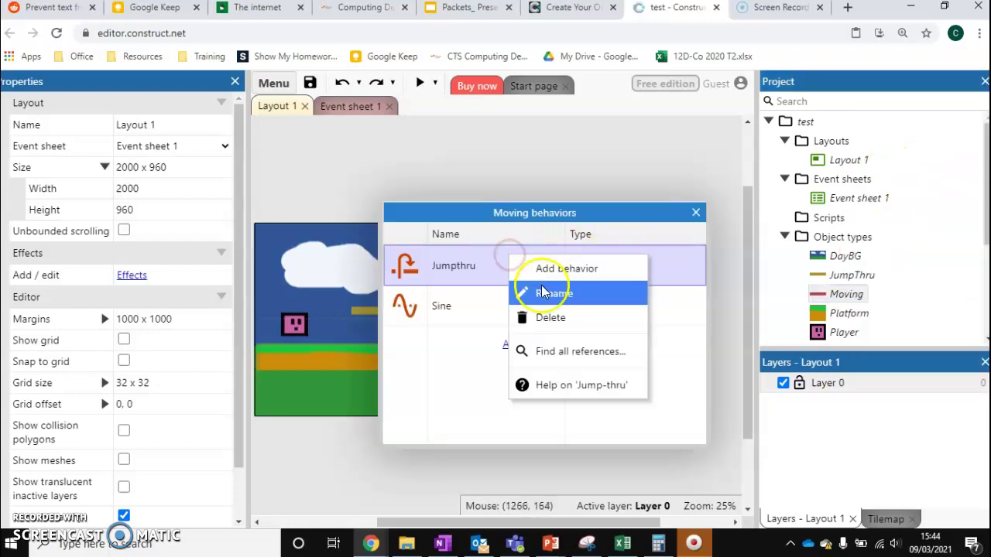
left_click(560, 317)
right_click(493, 267)
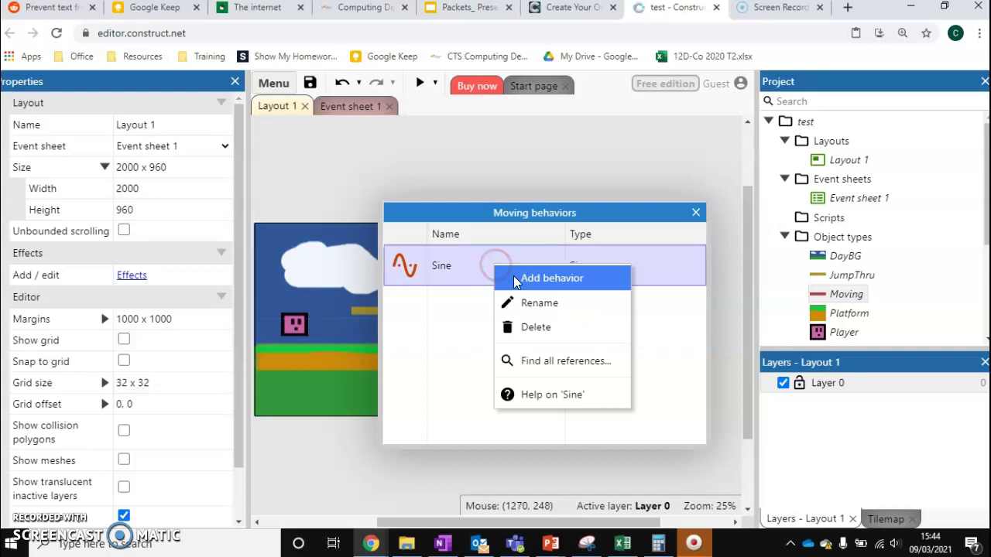
left_click(534, 325)
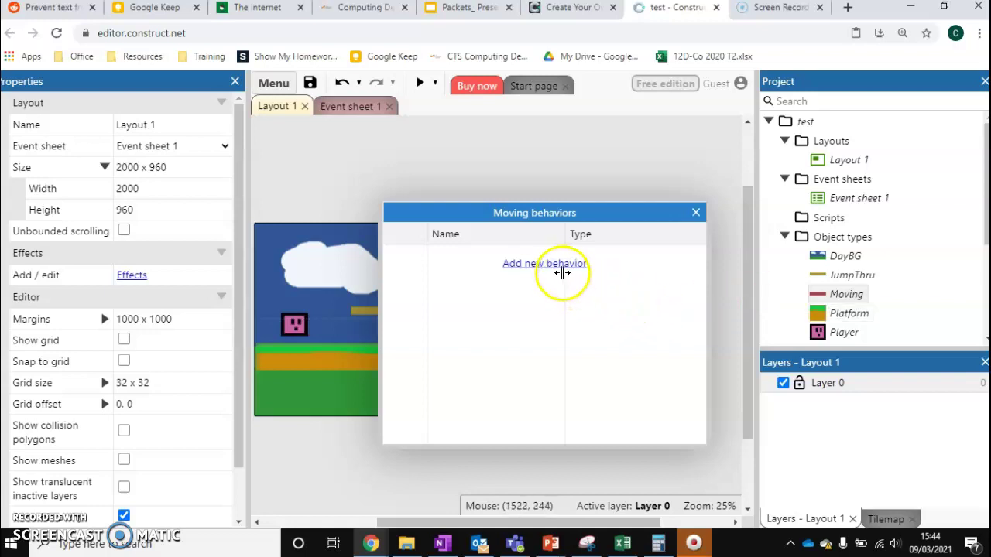
Add the Jump-thru behavior to the Moving object
left_click(556, 263)
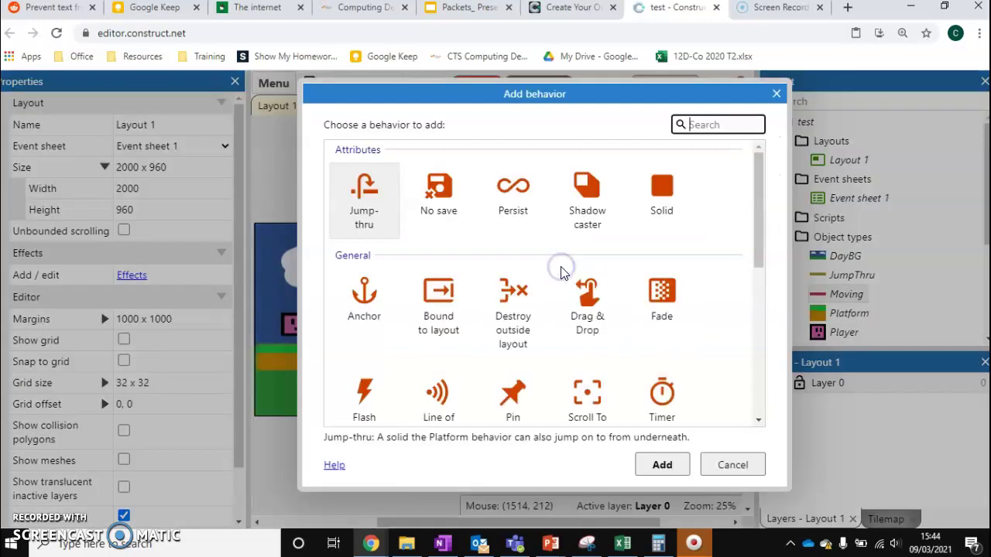
left_click(375, 194)
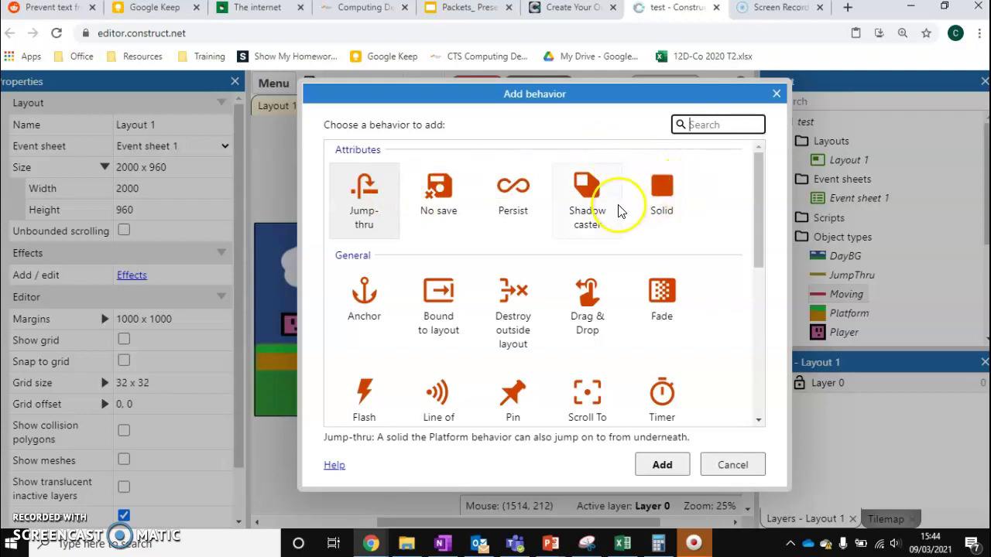
left_click(363, 224)
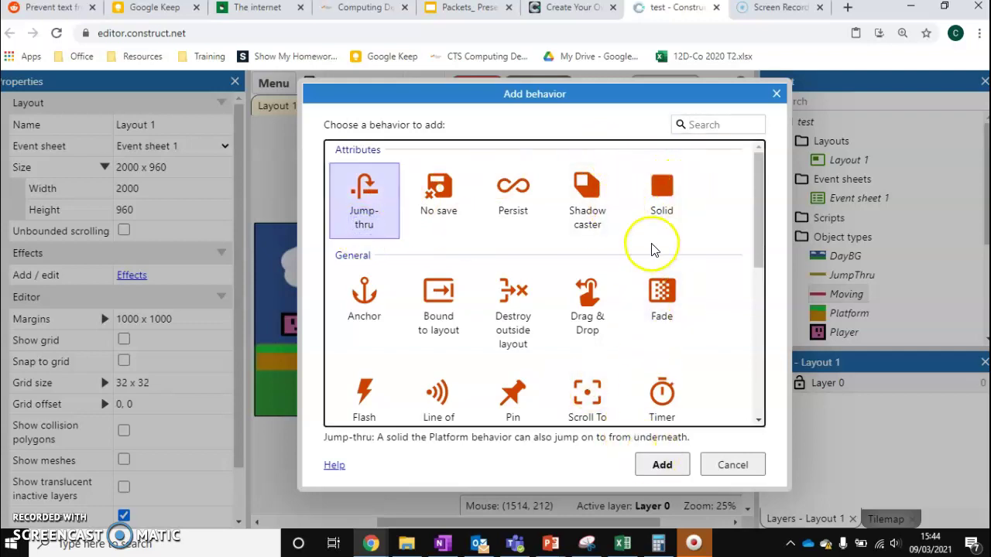
left_click(659, 214)
left_click(373, 203)
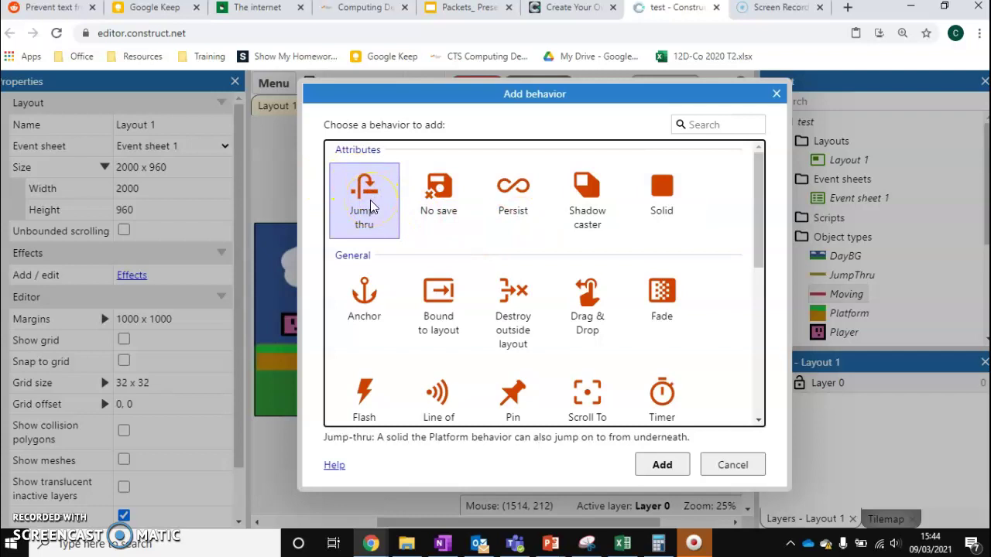
left_click(663, 464)
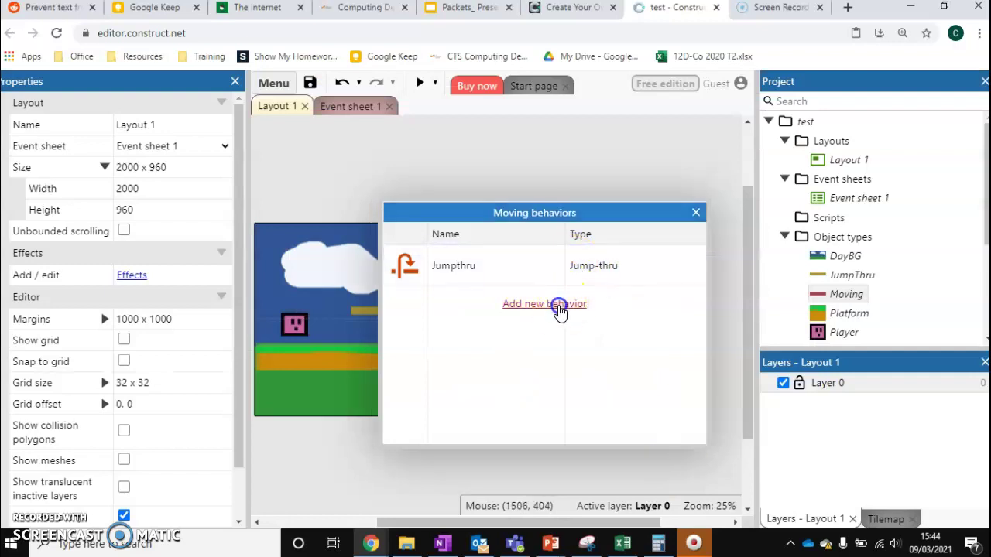
Add the Rotate behavior from the Movements list to Moving
left_click(558, 306)
left_click_drag(759, 215, 758, 361)
left_click(663, 315)
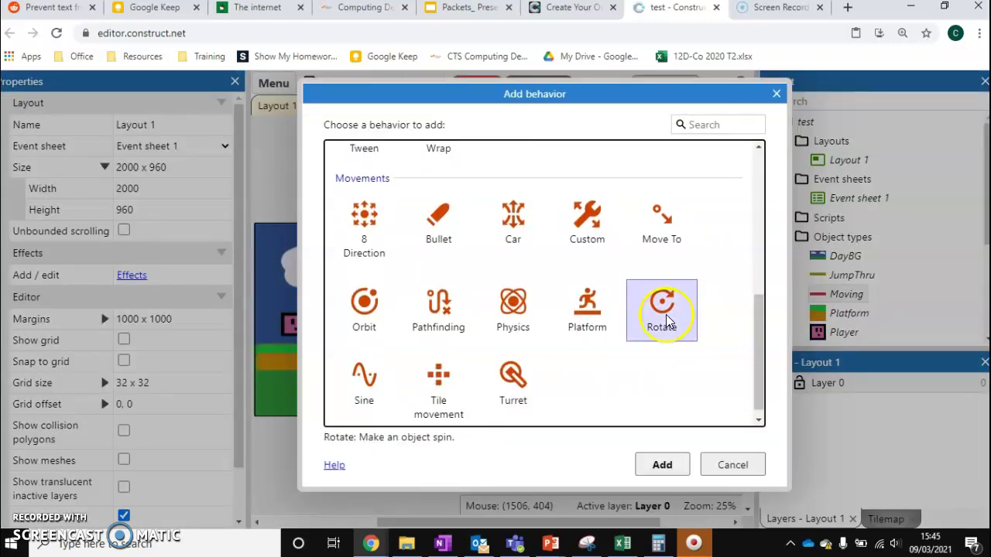
left_click(662, 464)
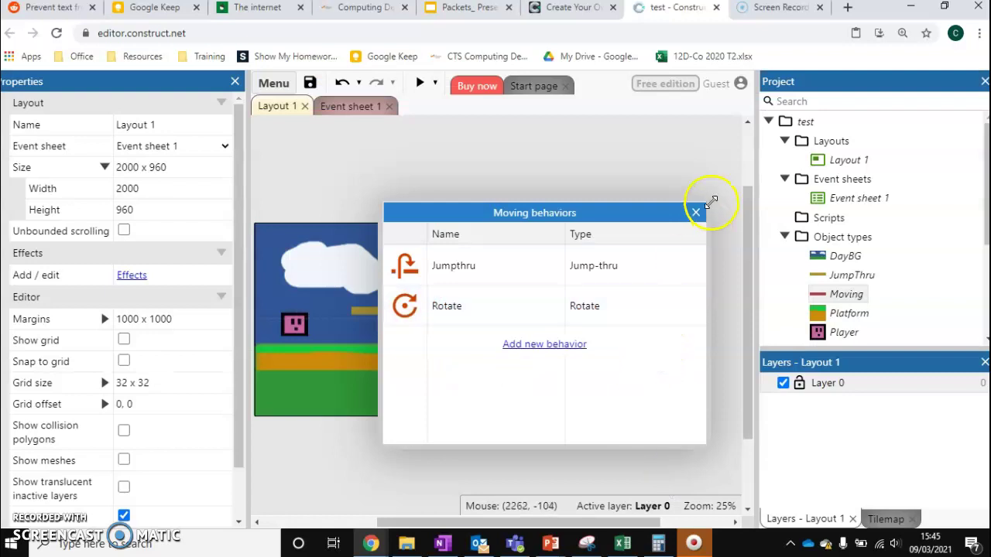
Select the pink Moving platform and set its Rotate acceleration to 5
left_click(696, 212)
left_click(550, 333)
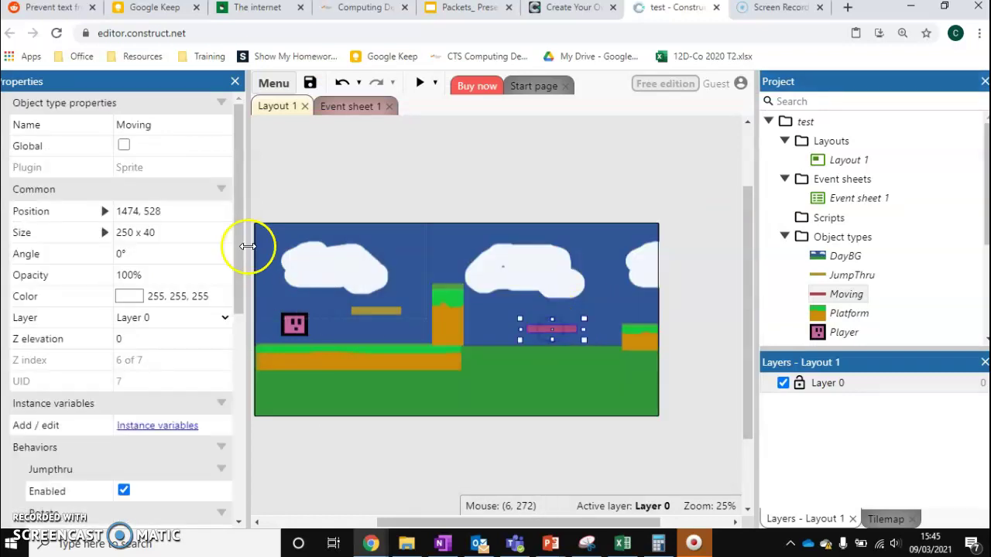
left_click_drag(239, 220, 247, 340)
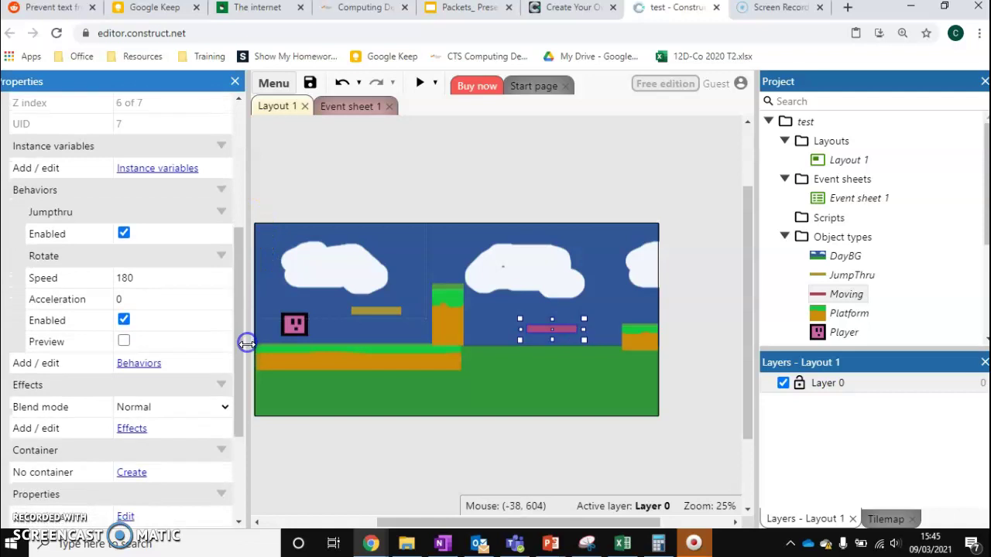
left_click(12, 544)
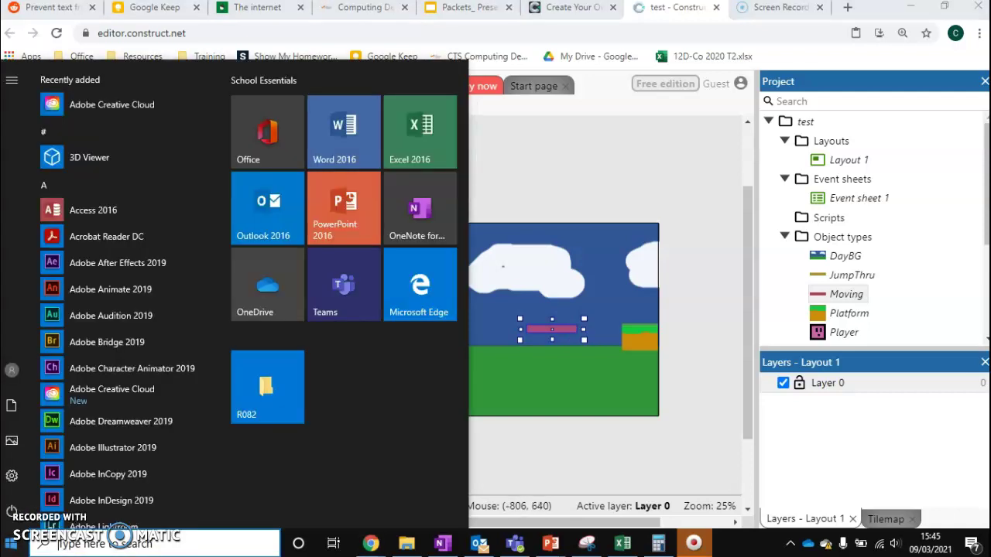
left_click(527, 430)
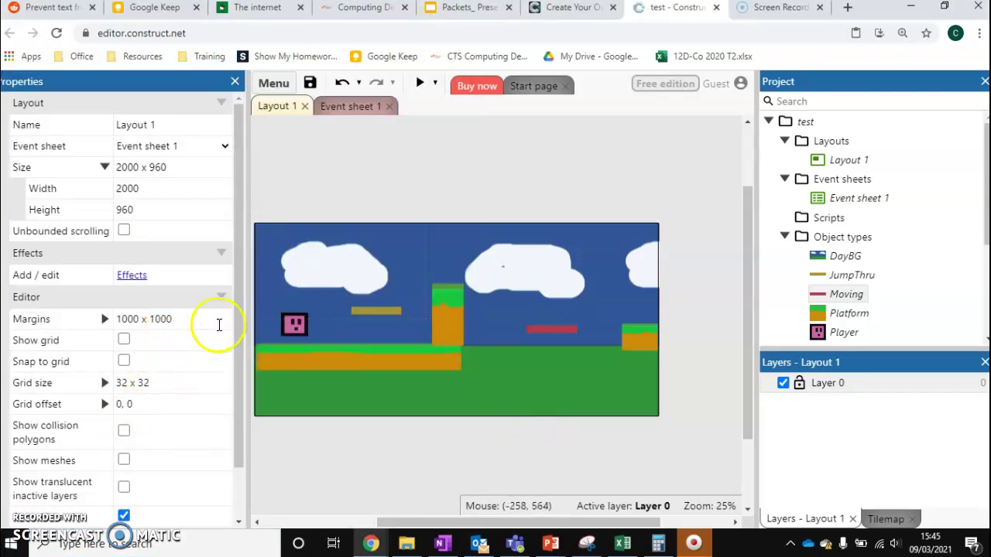
left_click(551, 328)
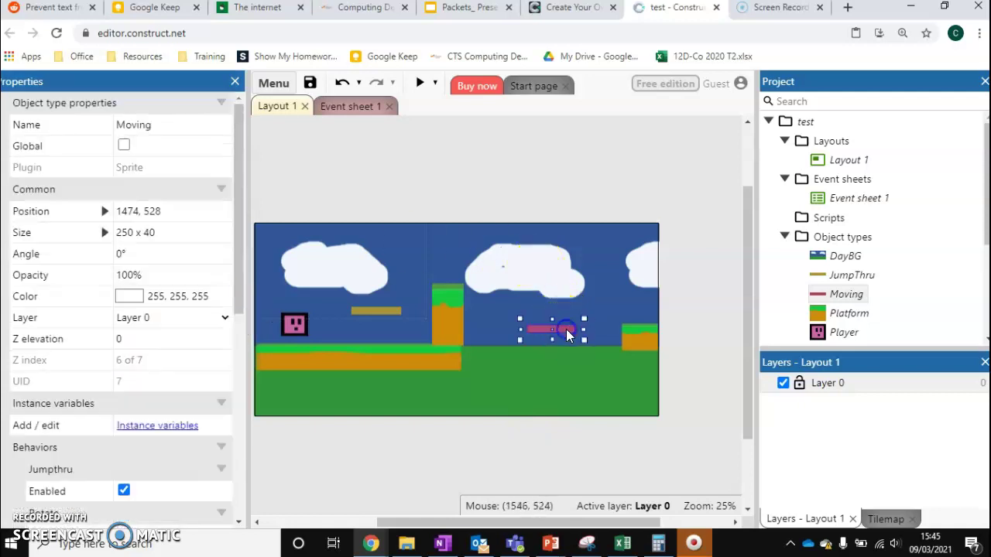
left_click_drag(243, 256, 242, 333)
left_click(144, 265)
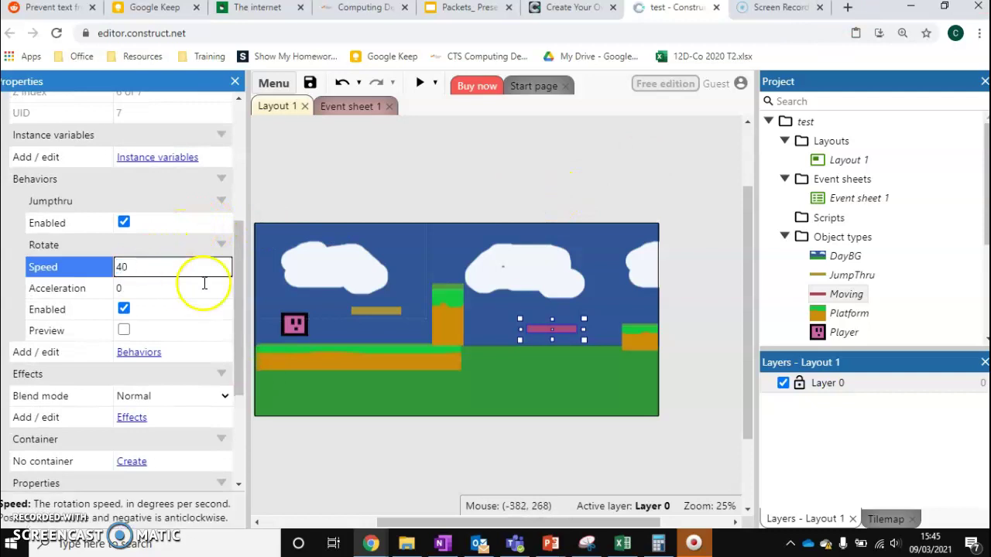
left_click(148, 287)
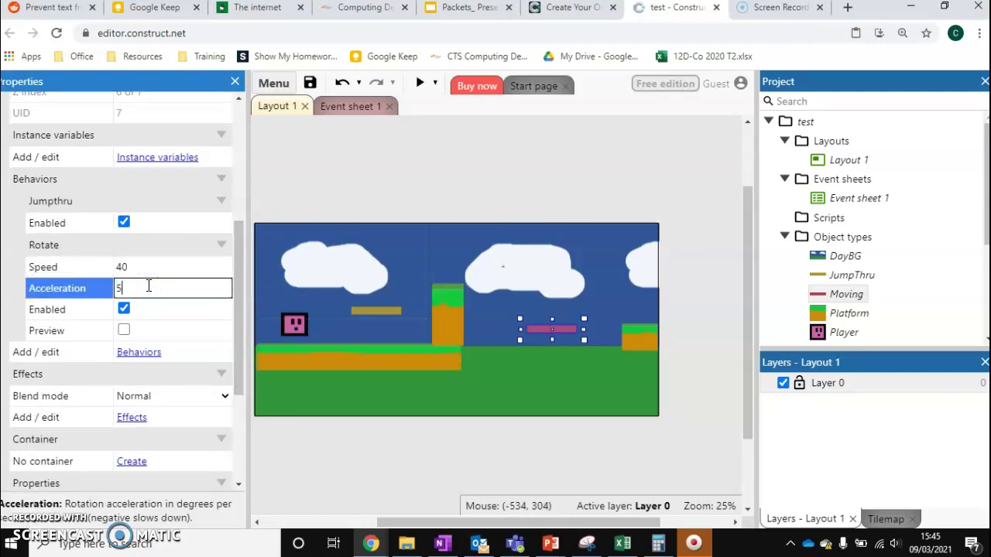
type("5")
left_click(126, 328)
left_click(318, 218)
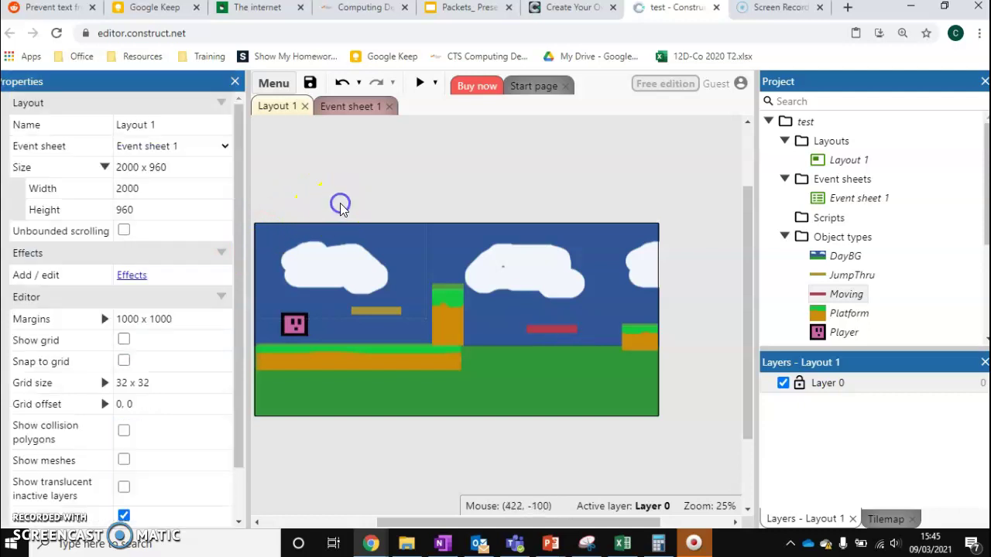
Reselect the Moving platform and change its Rotate speed to 4
scroll(237, 414, "down", 2)
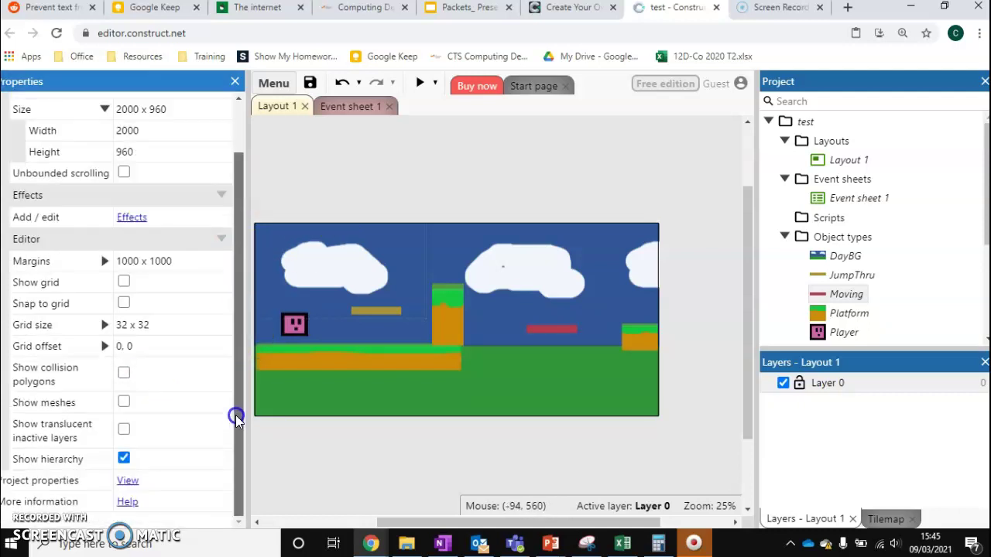
left_click(563, 325)
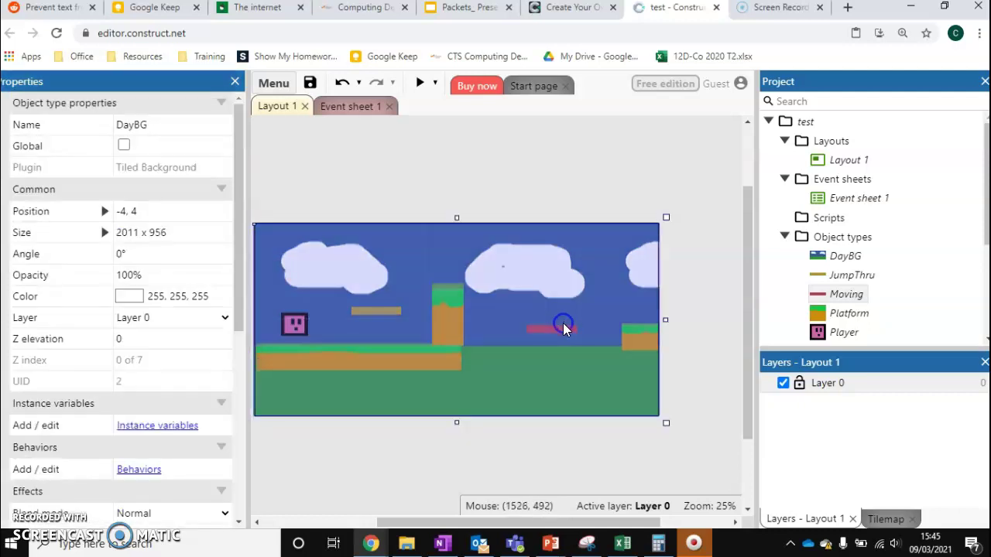
left_click(564, 329)
left_click_drag(241, 227, 245, 329)
left_click(170, 317)
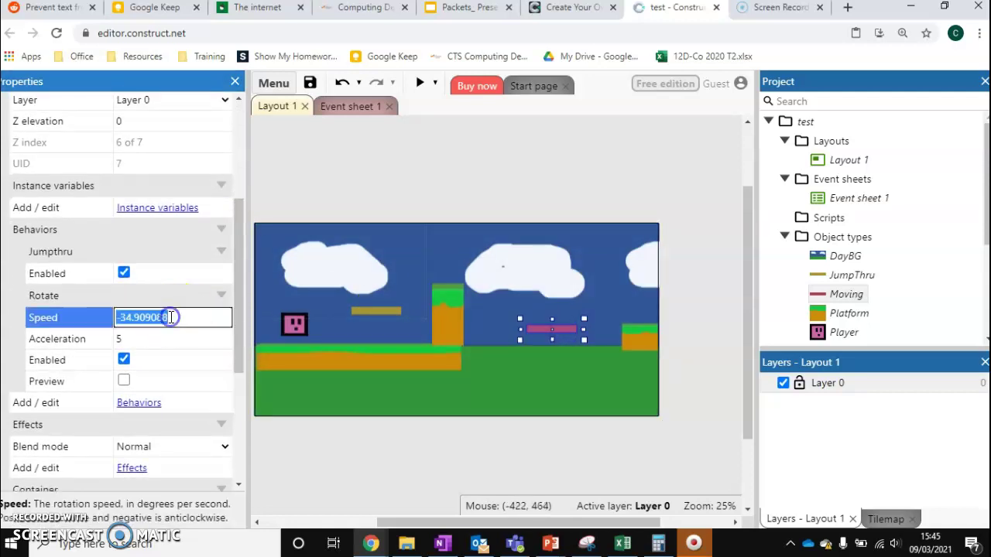
type("40")
left_click(340, 201)
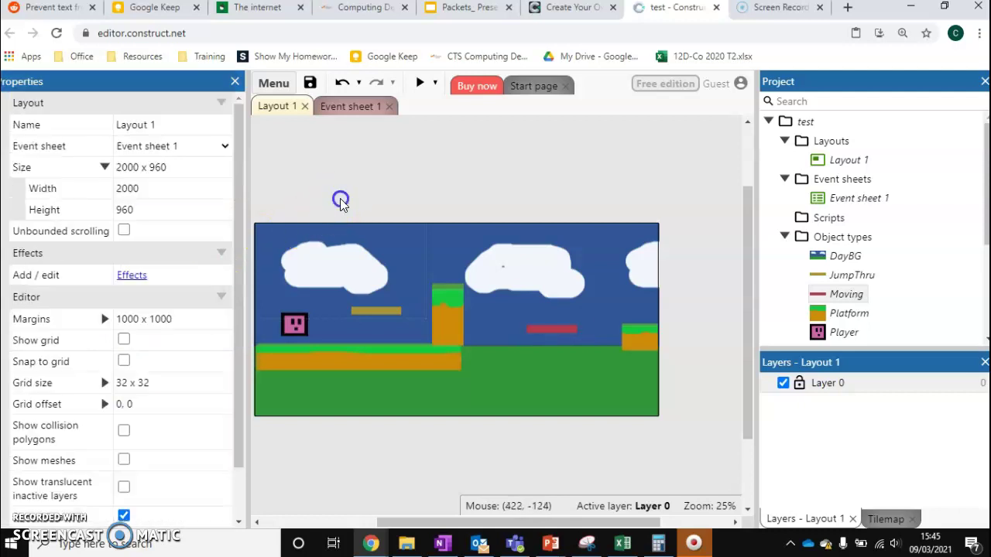
Preview the game, walking and jumping the player rightward across the platforms, then close it
left_click(419, 83)
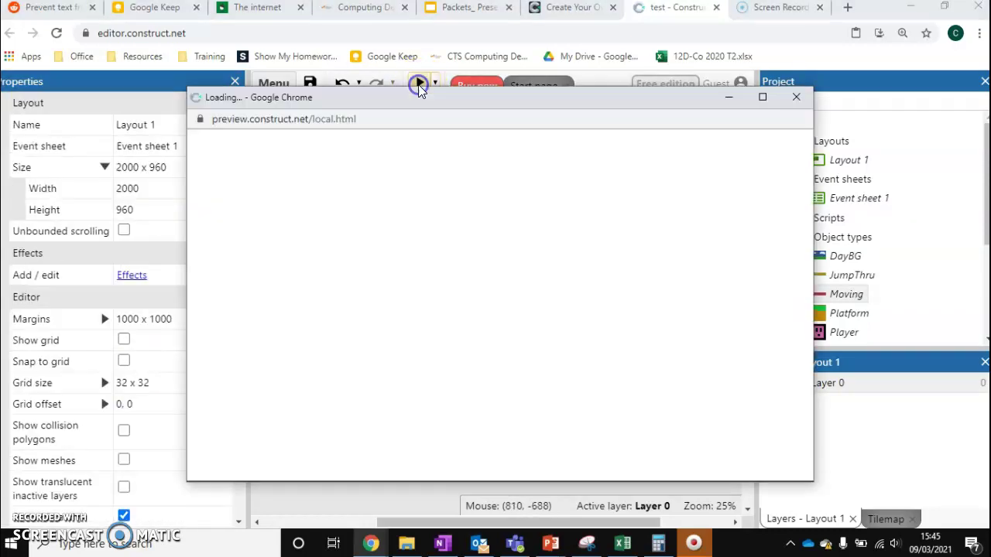
key("Up")
key("Right")
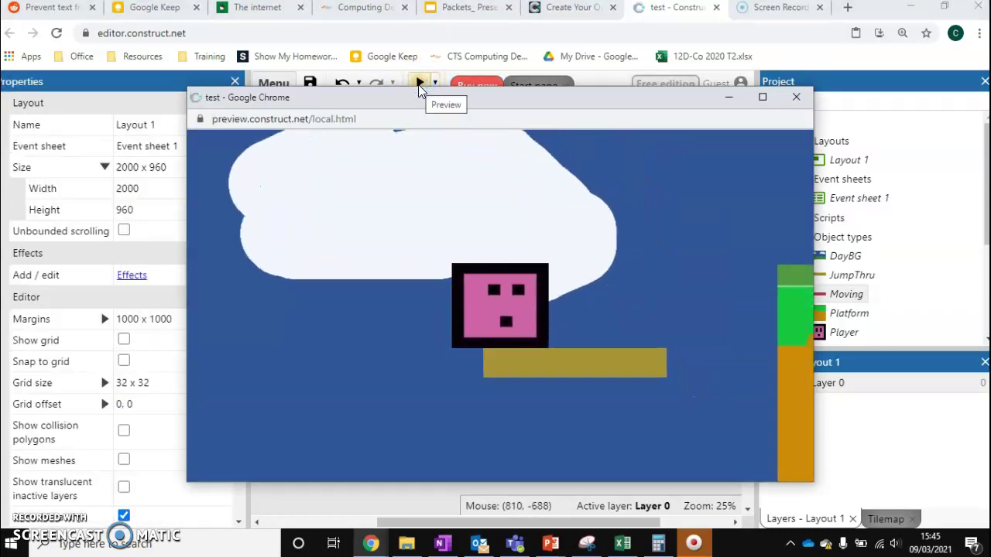
key("Right")
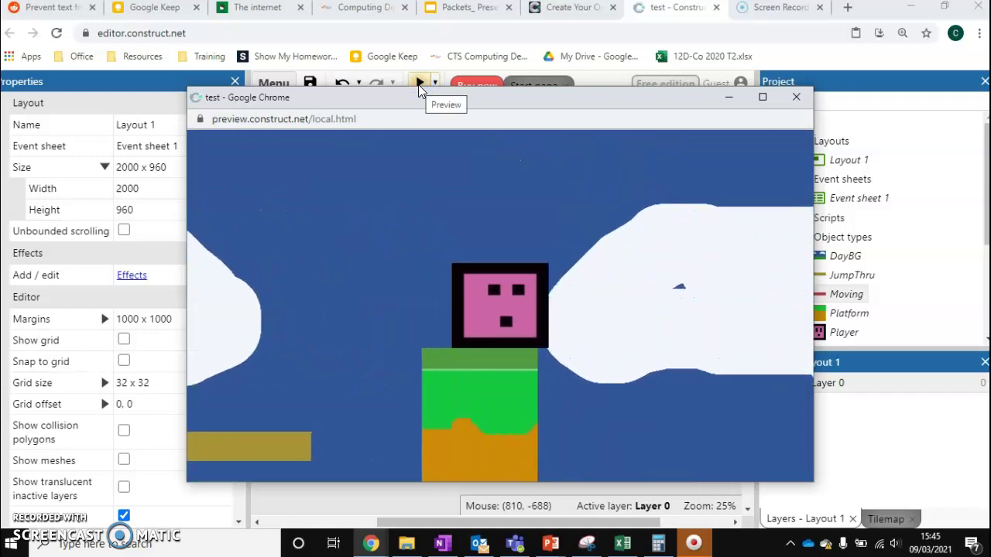
key("Up")
key("Right")
key("Right")
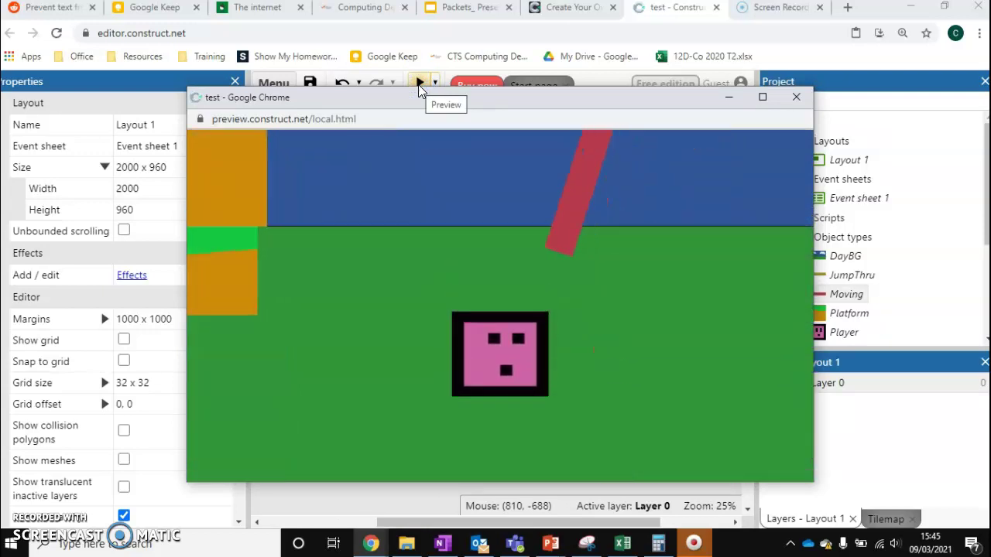
left_click(648, 76)
Raise the red Moving platform near the middle cloud and stretch it wider, to 350 x 40
left_click(795, 97)
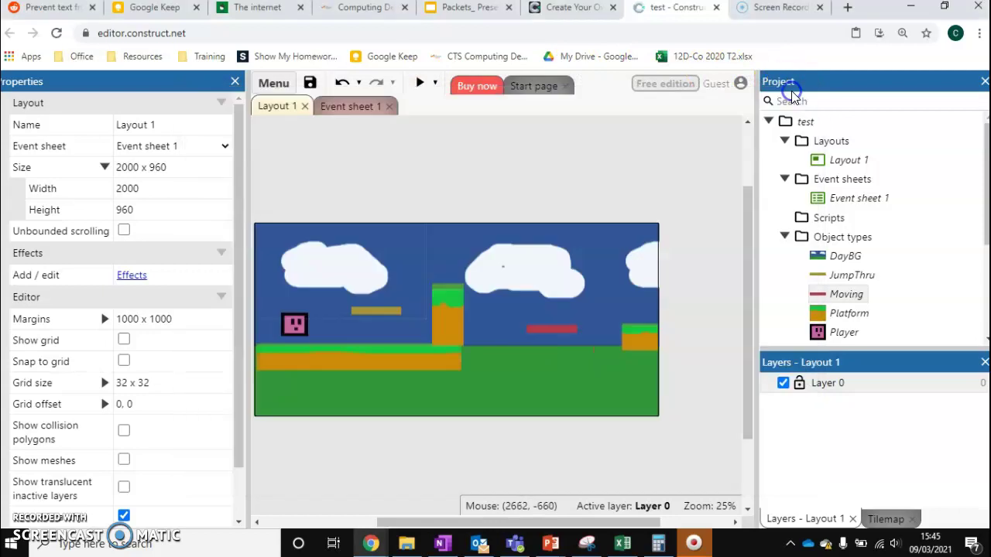
left_click_drag(550, 325, 538, 300)
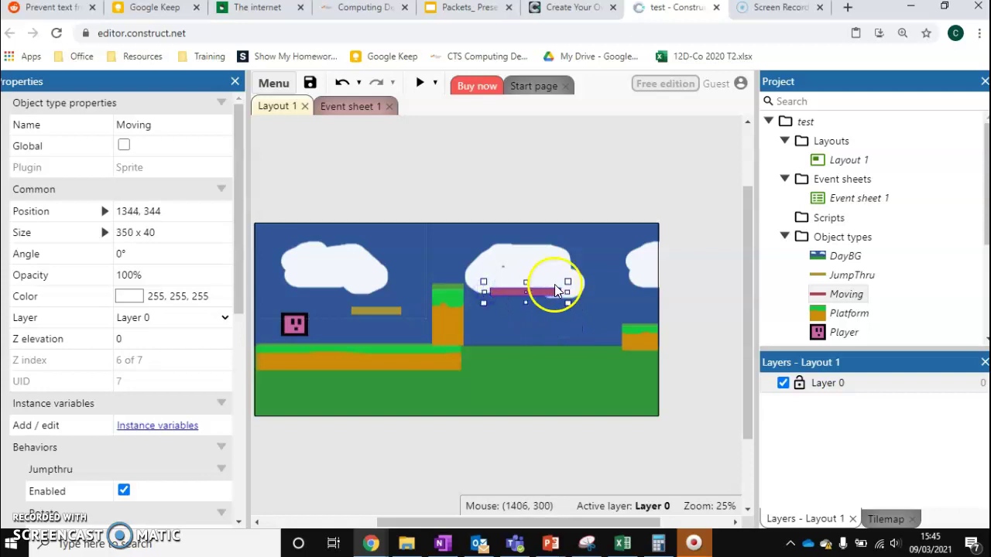
left_click_drag(554, 291, 587, 290)
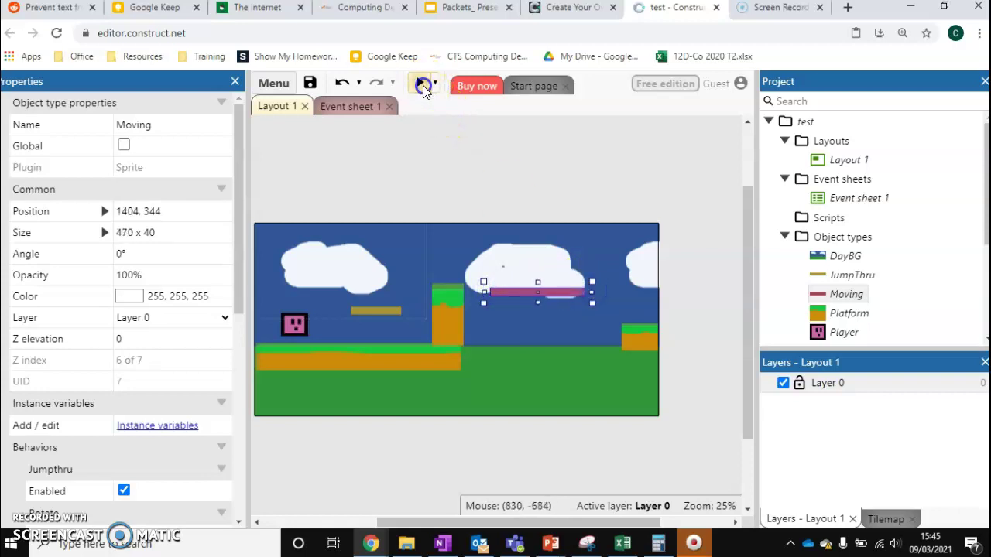
left_click(422, 85)
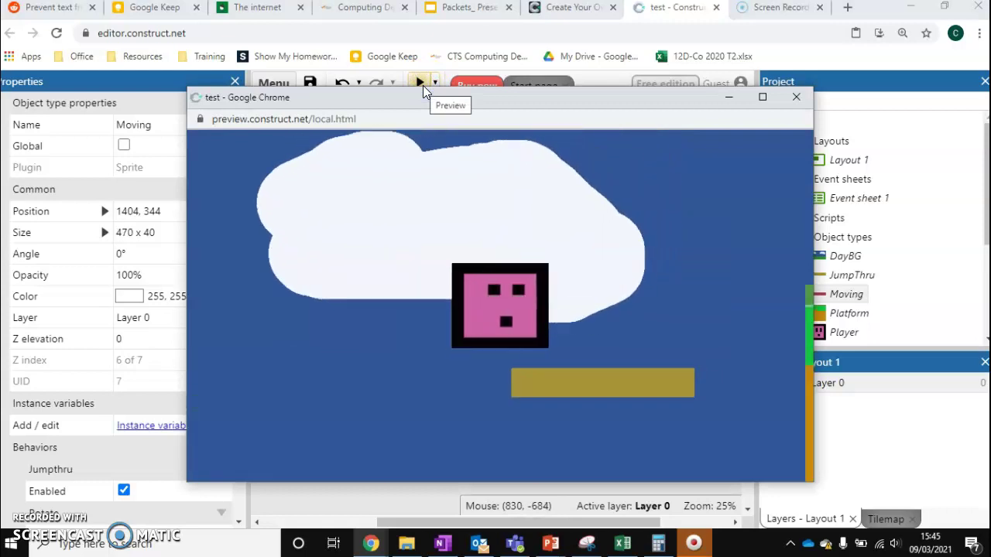
key("Right")
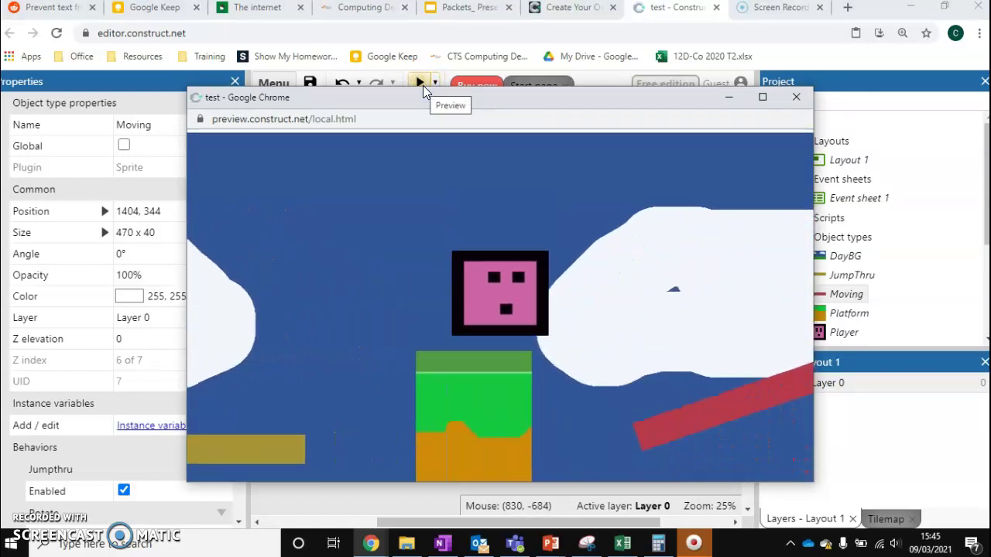
key("Right")
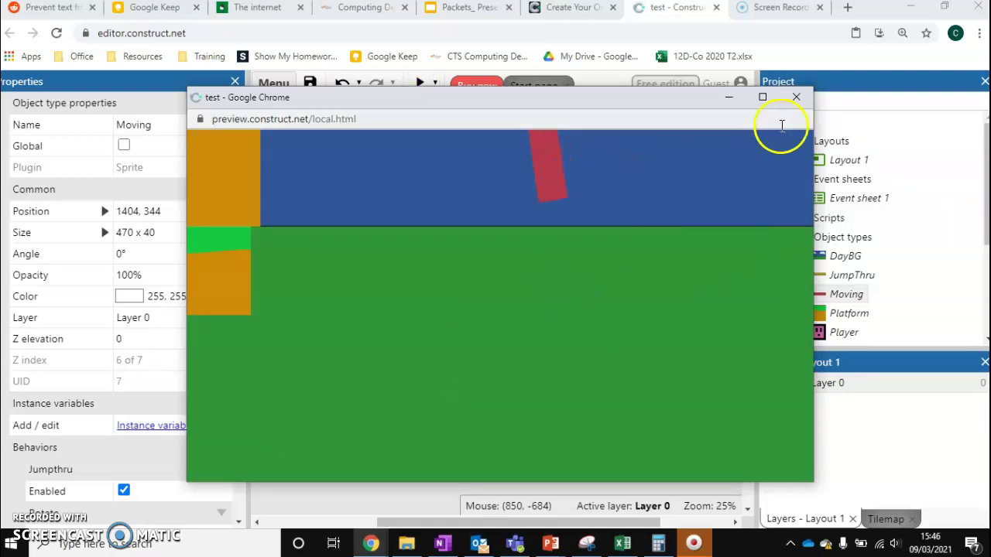
left_click(795, 97)
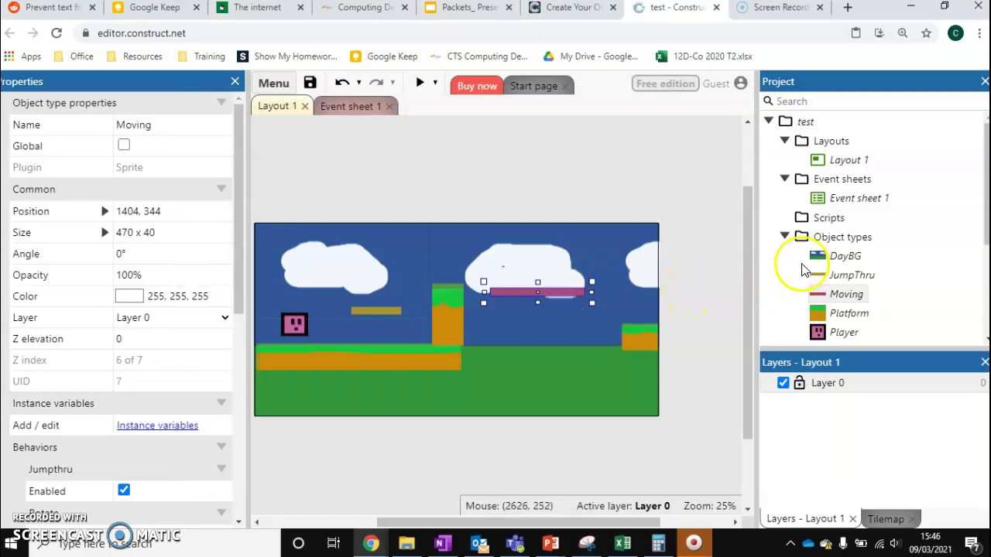
Delete the Jumpthru behavior from the Moving object
left_click(837, 297)
right_click(837, 296)
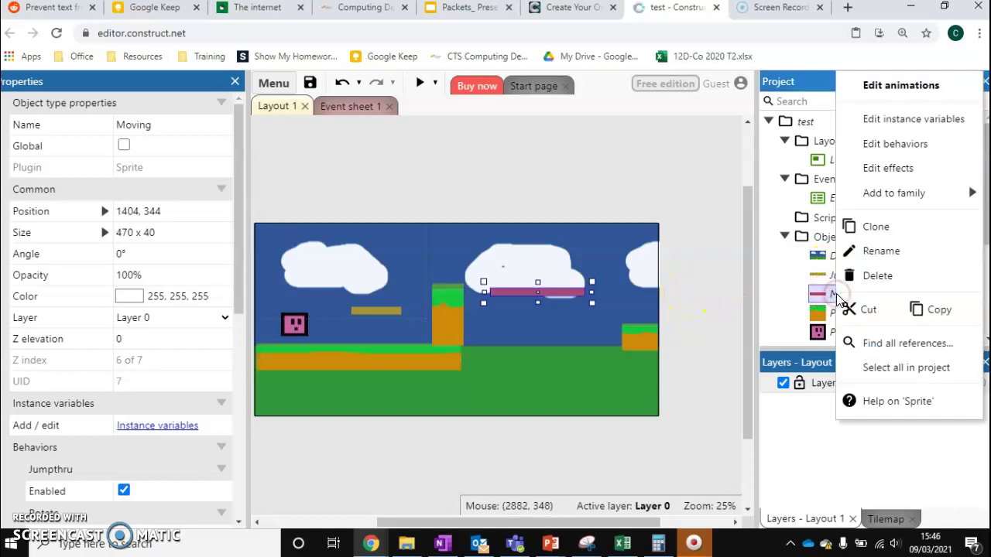
left_click(874, 140)
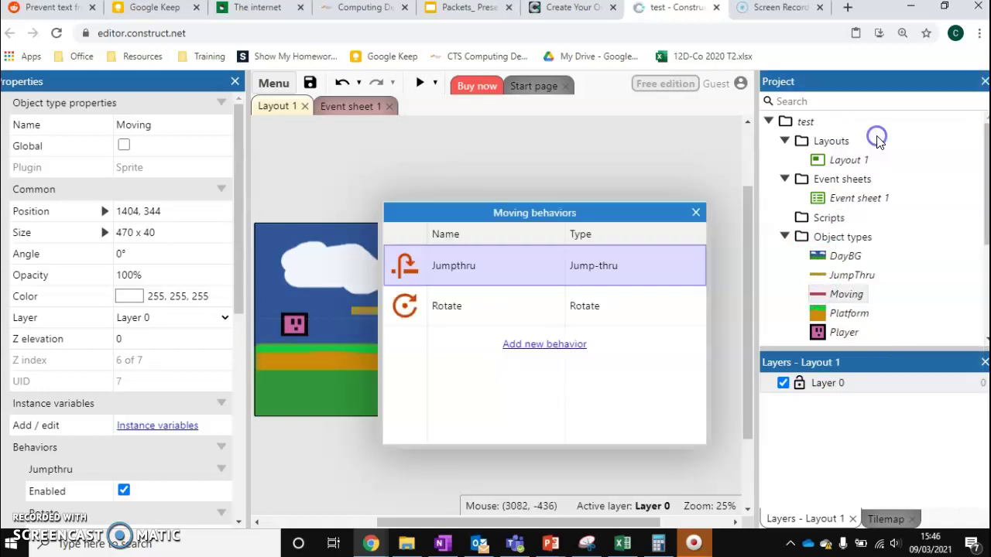
double_click(464, 260)
left_click(405, 265)
left_click(404, 265)
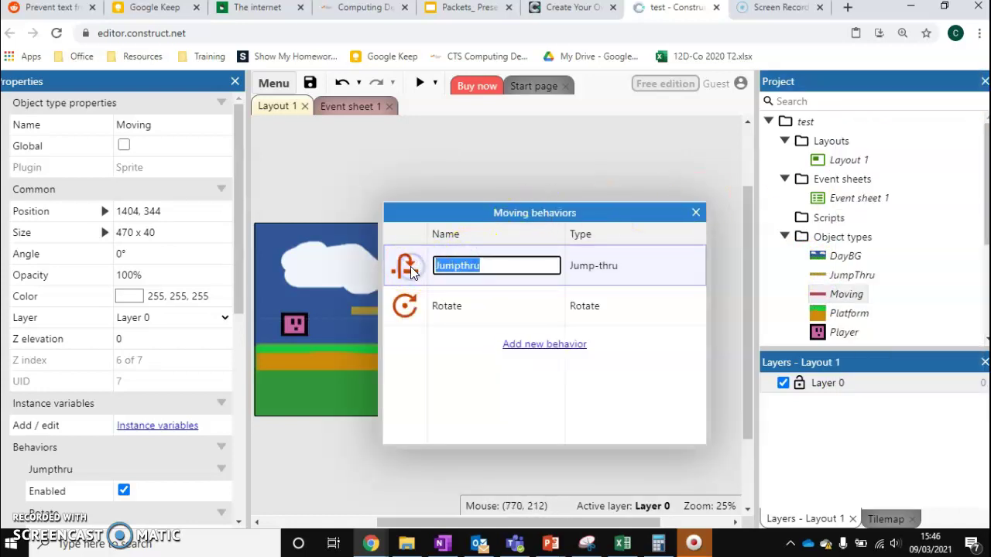
right_click(414, 270)
left_click(456, 330)
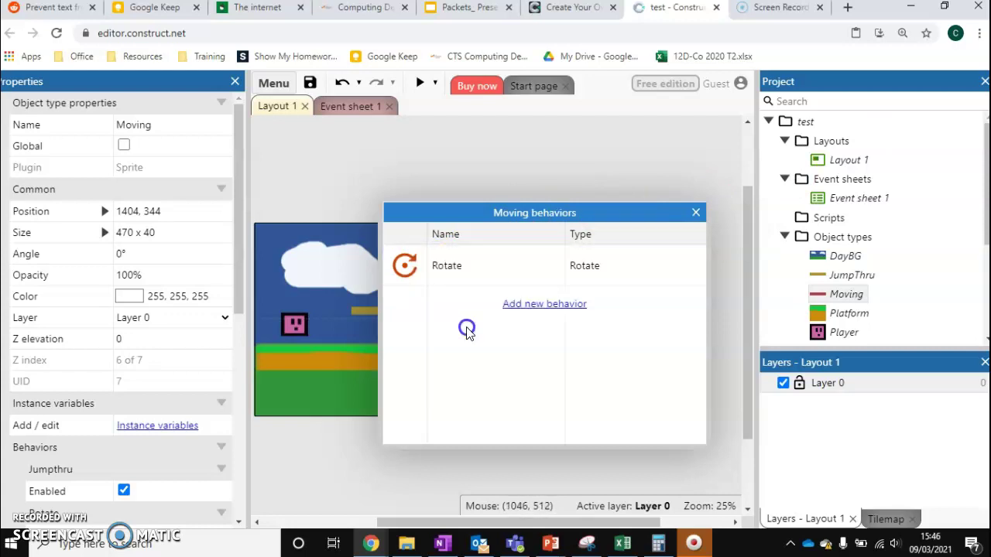
Add the Solid behavior to the Moving object
left_click(512, 304)
left_click(513, 310)
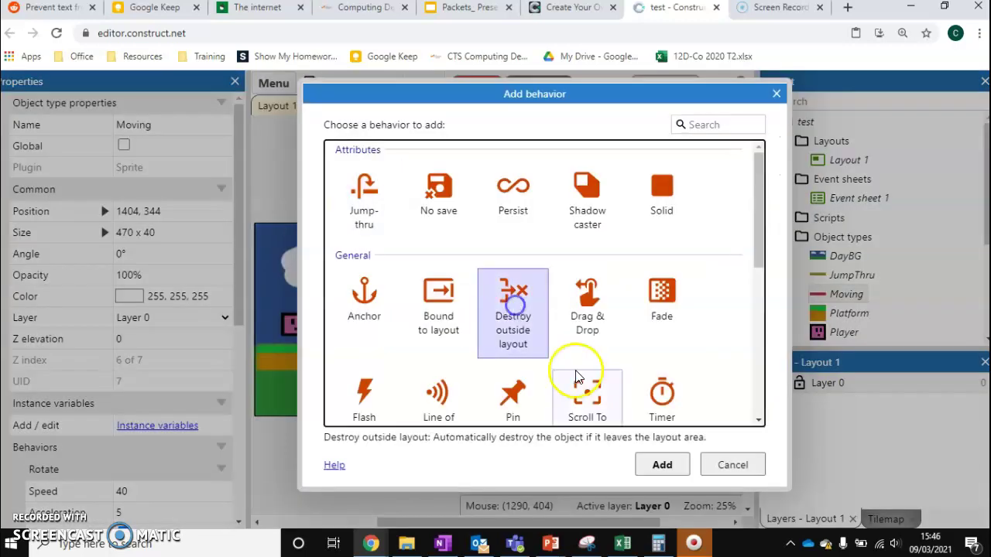
left_click(659, 194)
left_click(648, 462)
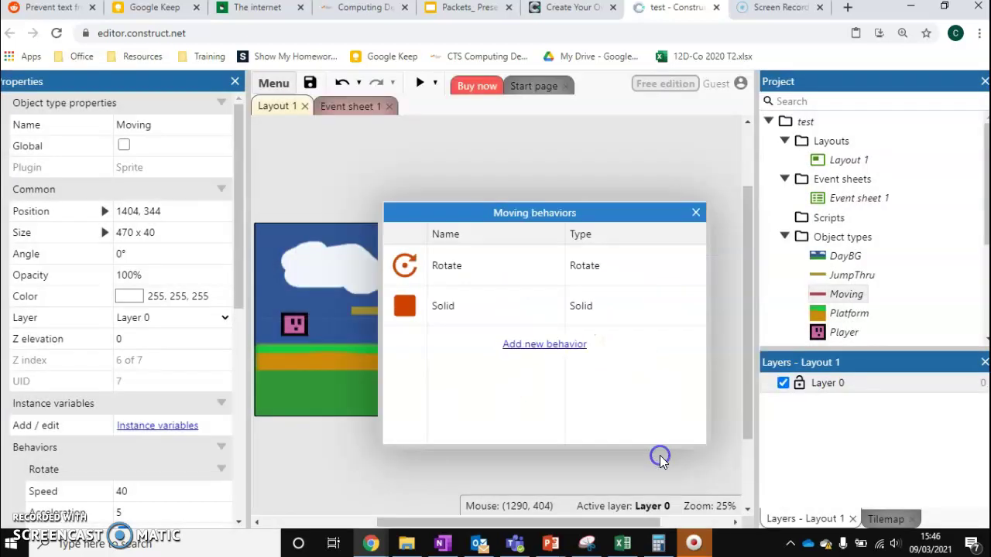
Preview the game and jump the player repeatedly on and off the rotating red bar
left_click(698, 216)
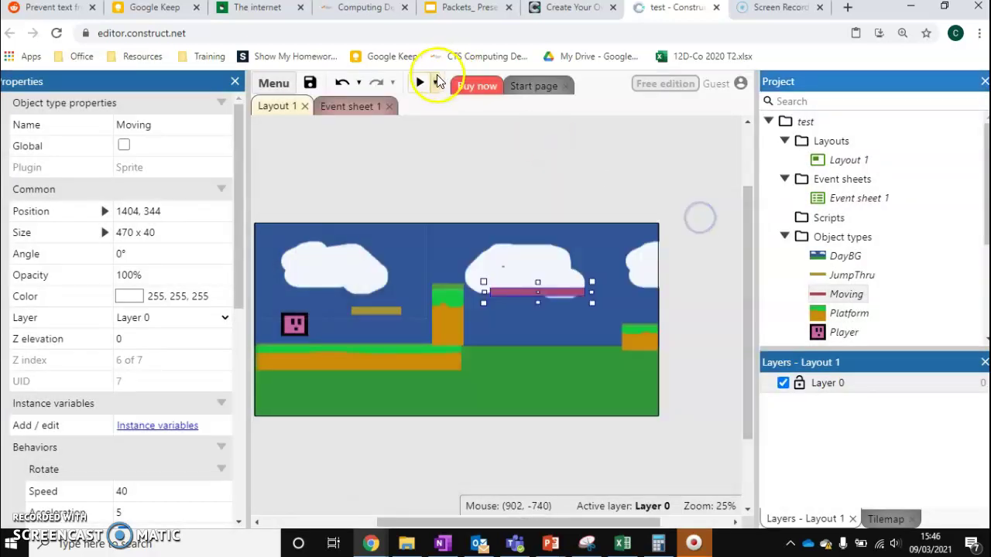
left_click(420, 82)
key("Up")
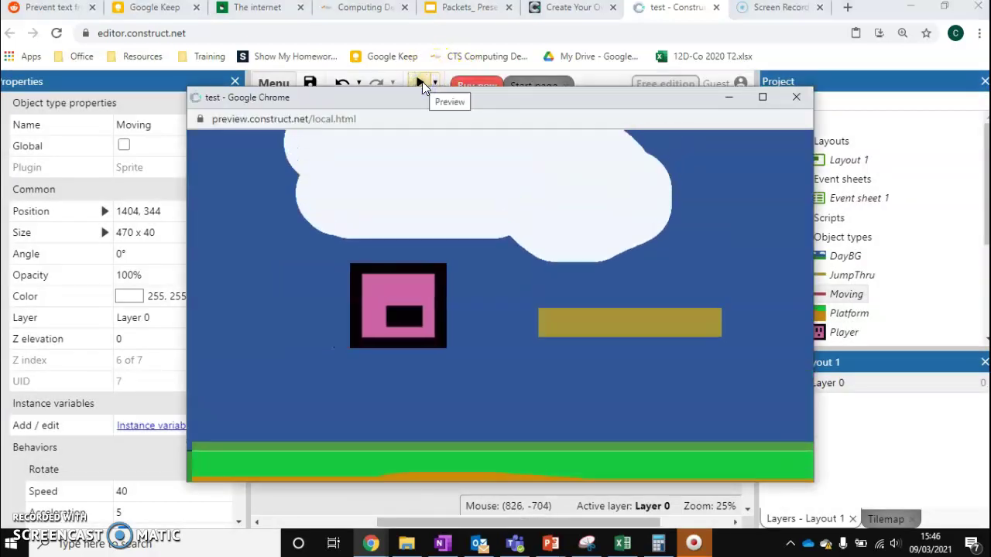
key("Right")
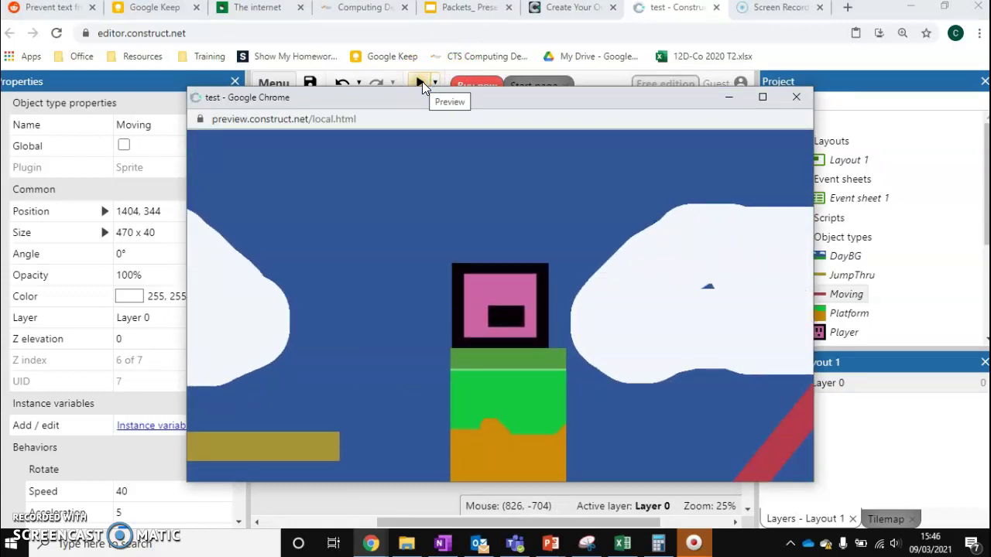
key("Up")
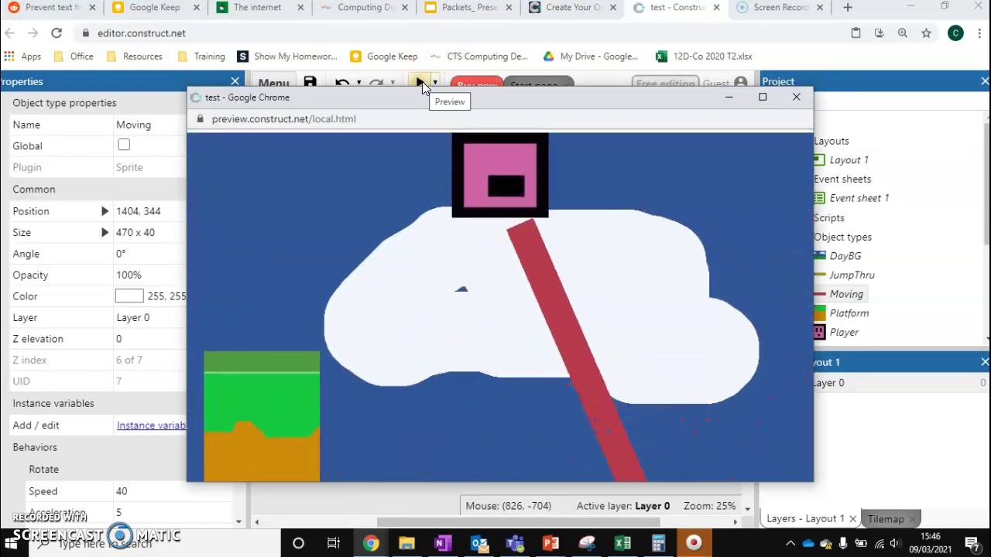
key("Right")
key("Up")
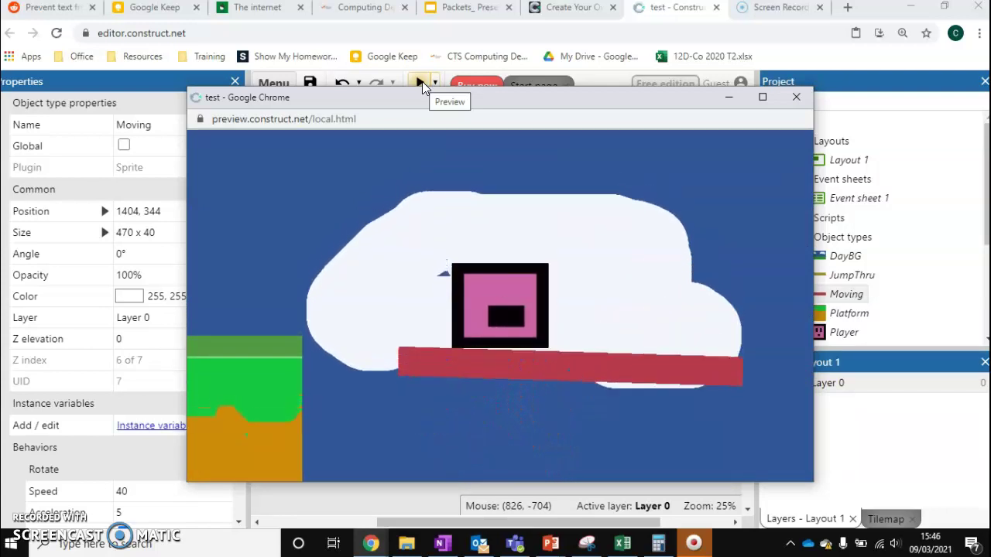
key("Up")
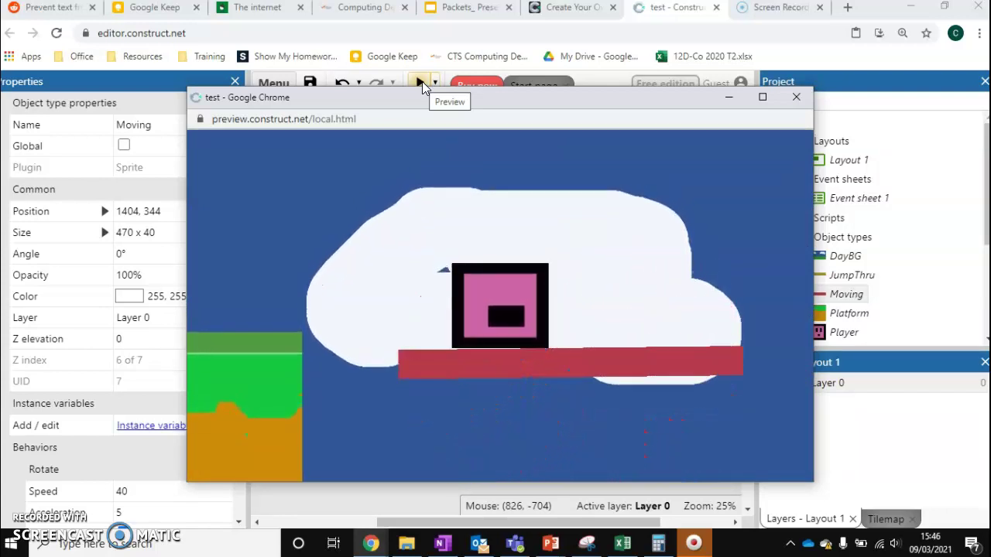
key("Up")
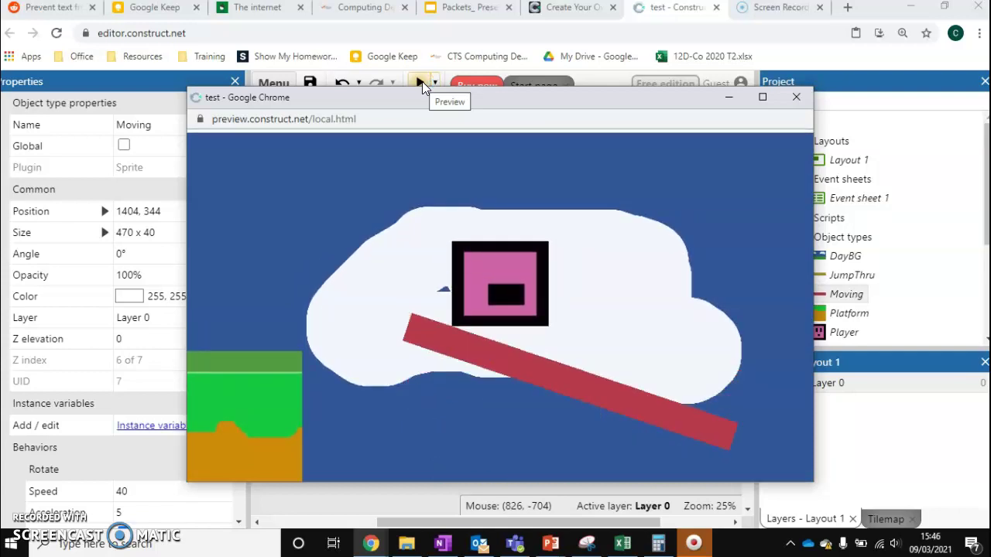
key("Up")
key("Up")
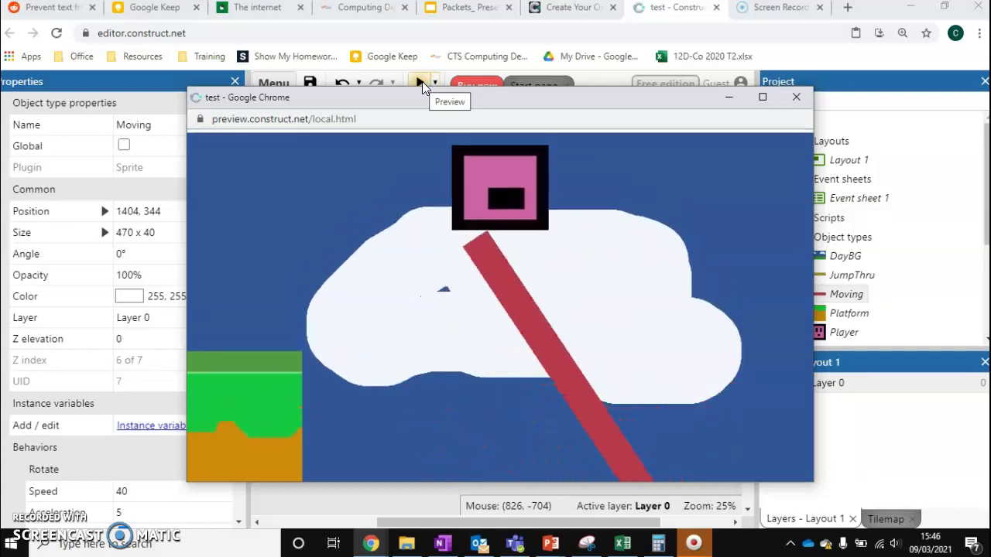
key("Up")
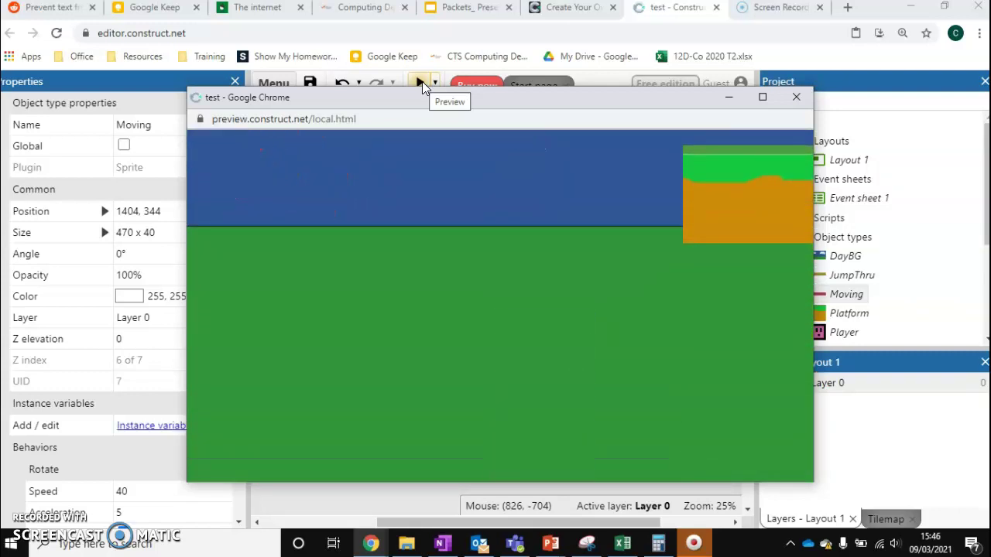
Close the game preview window to return to Layout 1
left_click(796, 97)
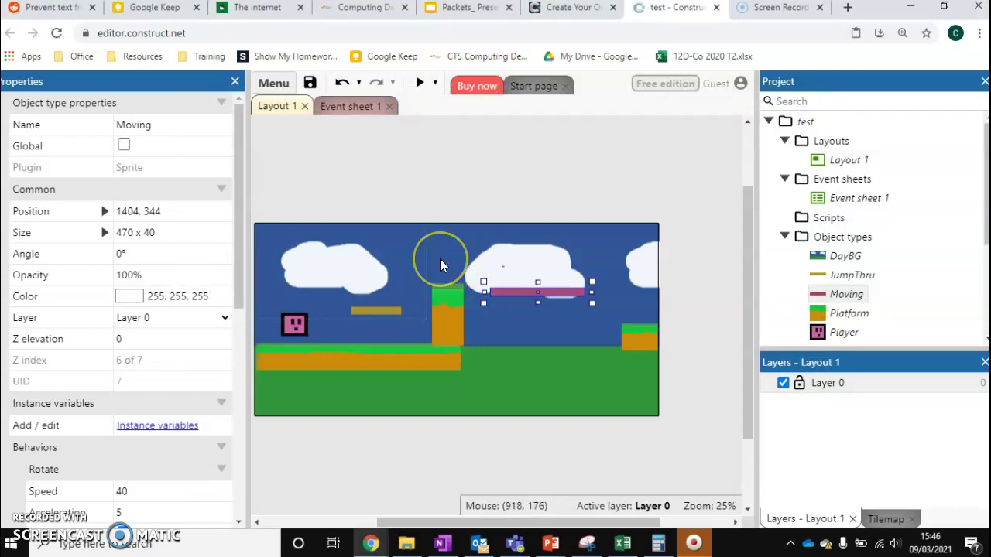